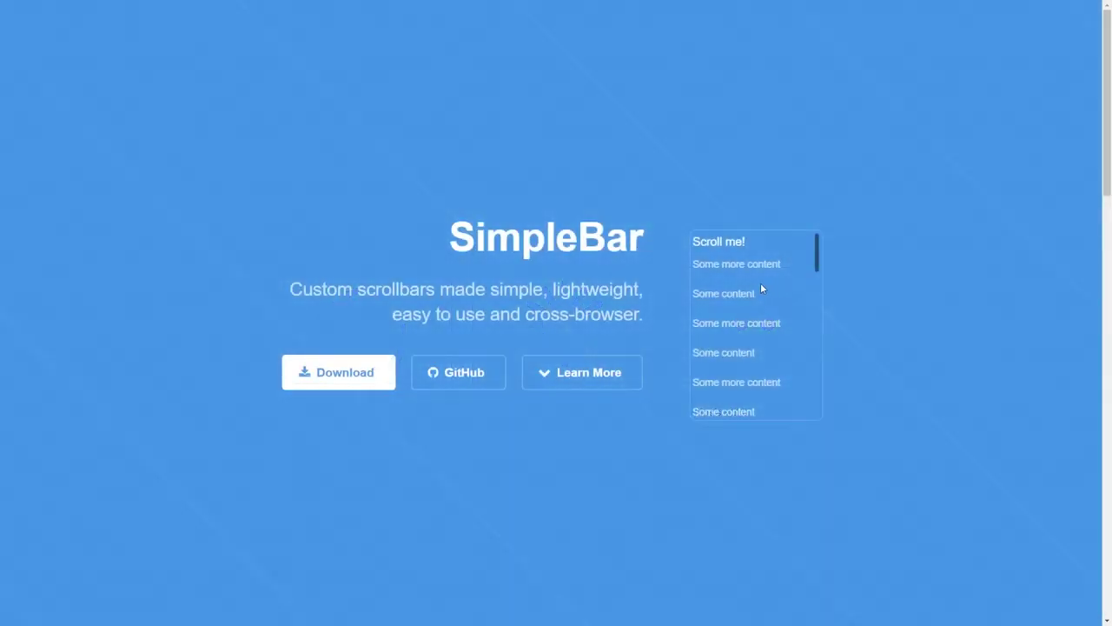
- Scroll the react-spinners-css collection and open the ellipsis spinner component page
scroll(752, 282, down, 3)
scroll(754, 287, down, 2)
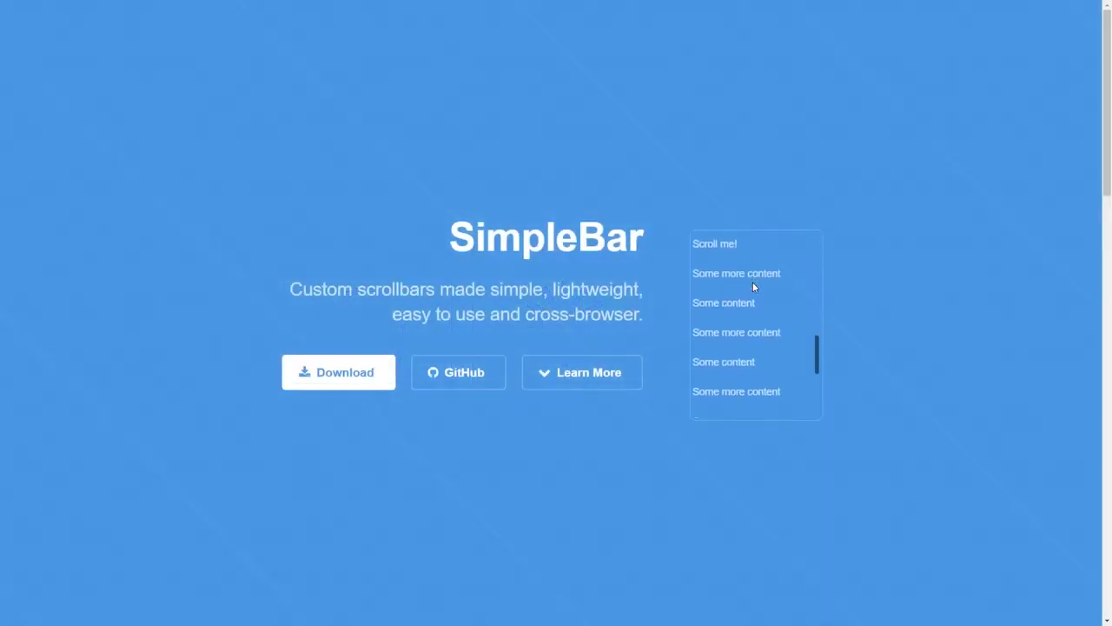
scroll(753, 287, up, 3)
scroll(753, 286, up, 2)
scroll(753, 287, up, 3)
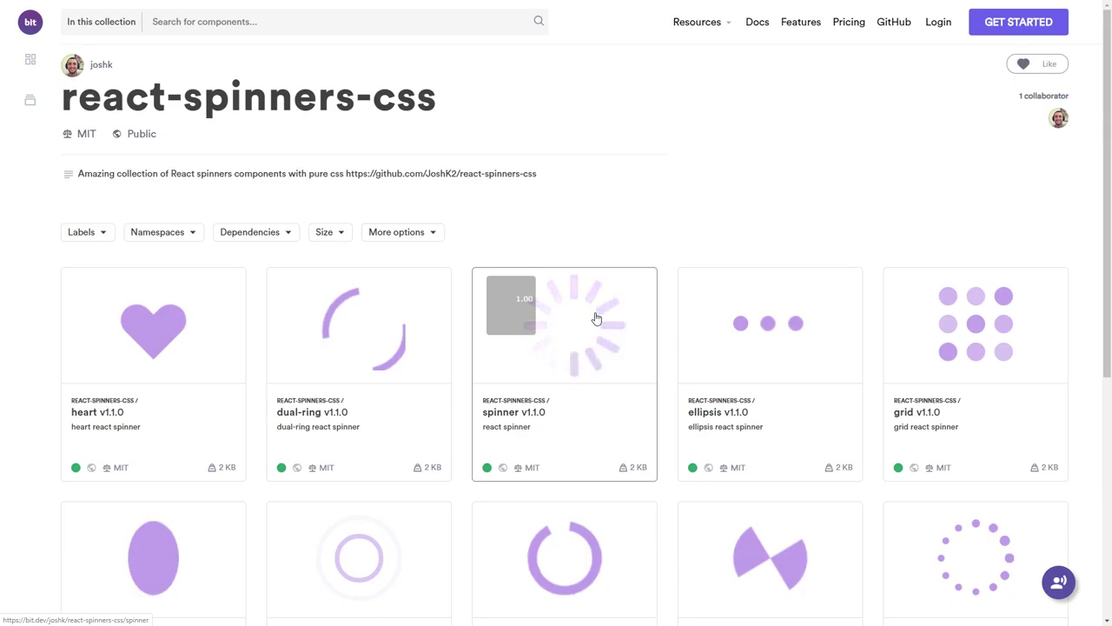
click(801, 326)
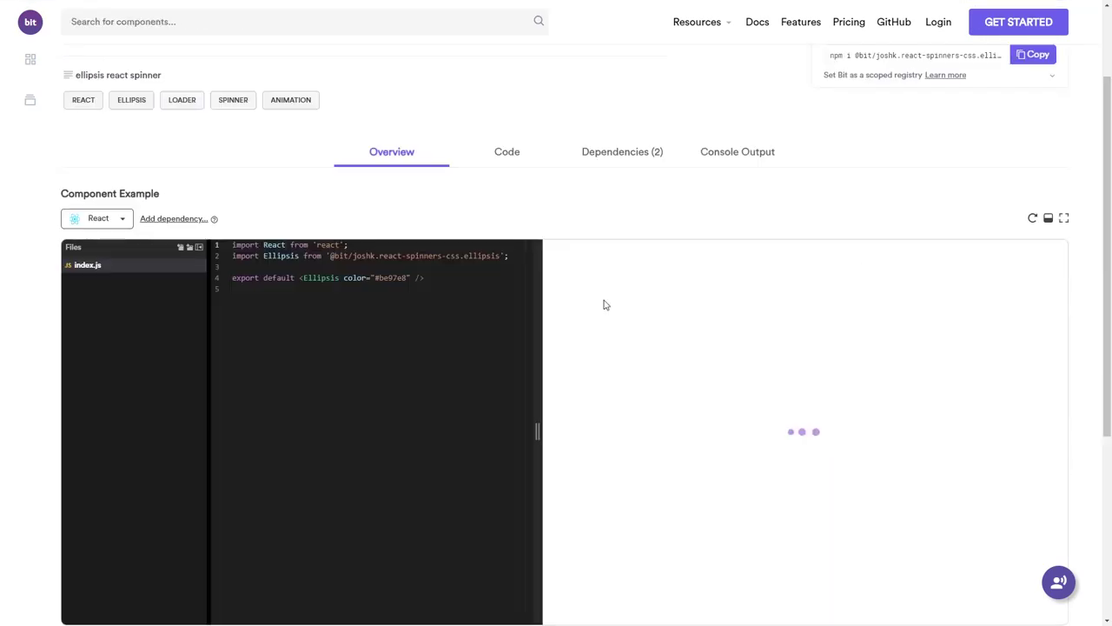
- Change the example colour from be97e8 to #ff0000, then search Bit for 'heart'
drag(424, 277, 232, 244)
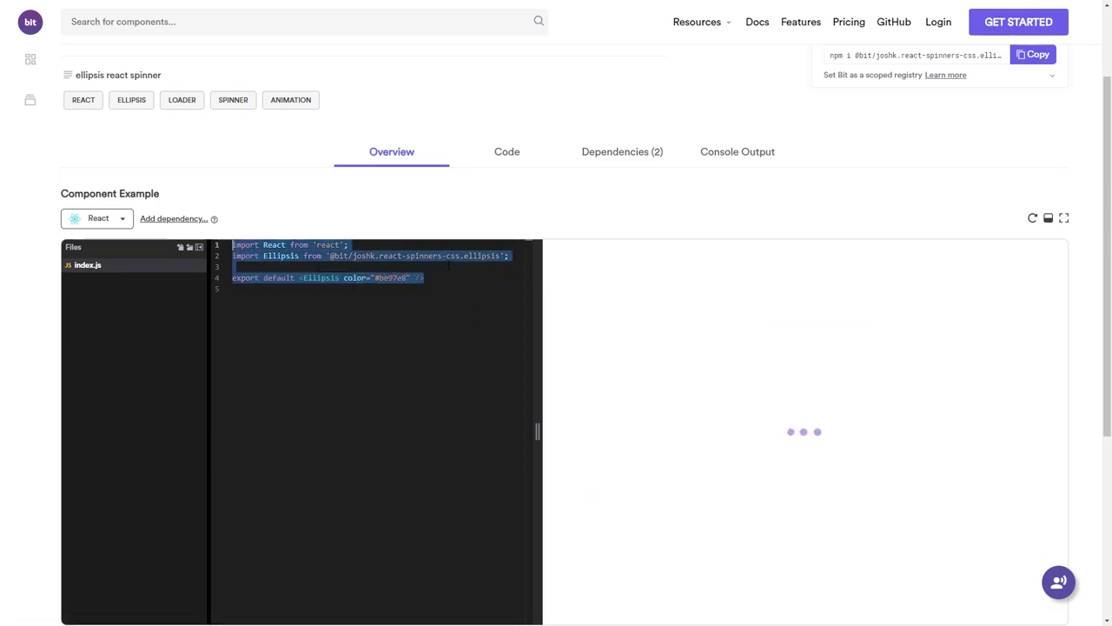
click(509, 256)
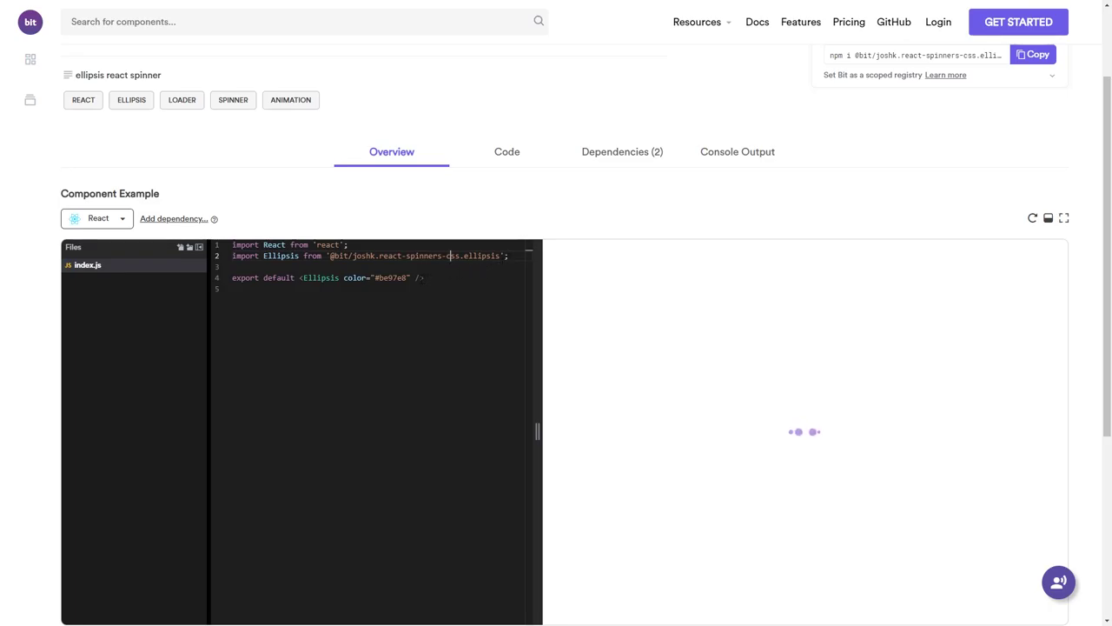
double_click(391, 277)
text(ff0000)
click(469, 23)
text(heart loader)
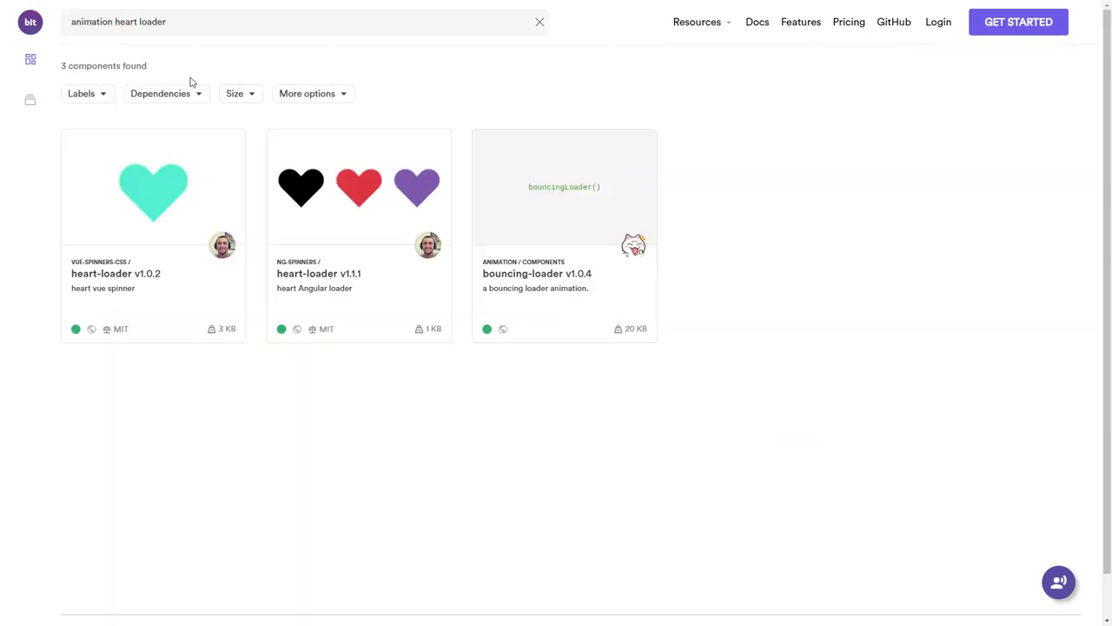
- Check the Labels and Dependencies filters on the heart results, then return to react-spinners-css
click(99, 93)
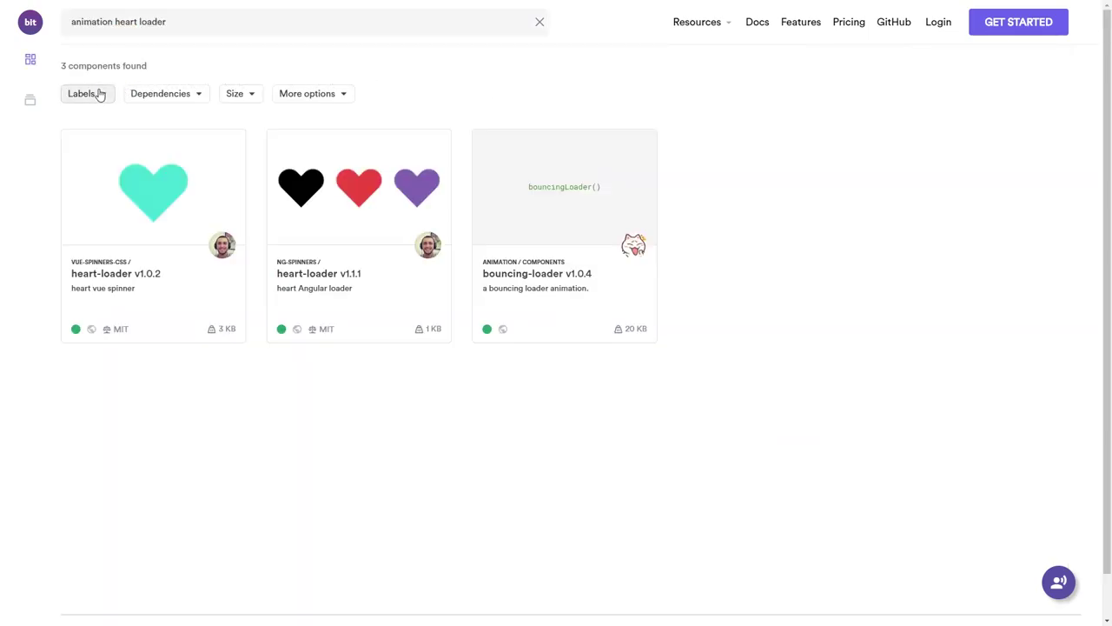
click(180, 93)
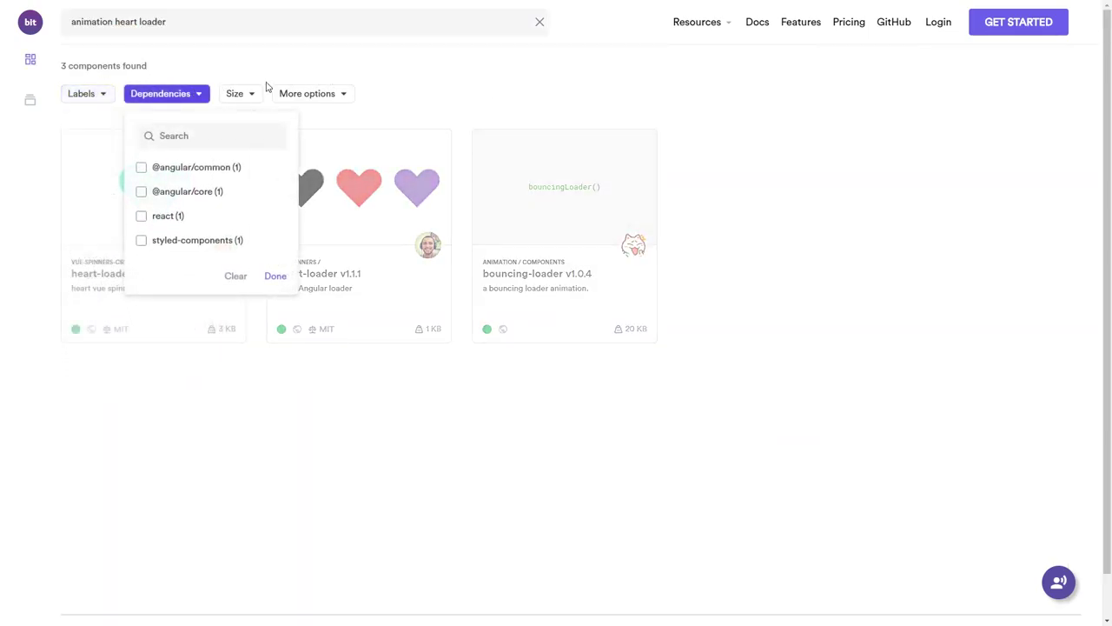
click(420, 97)
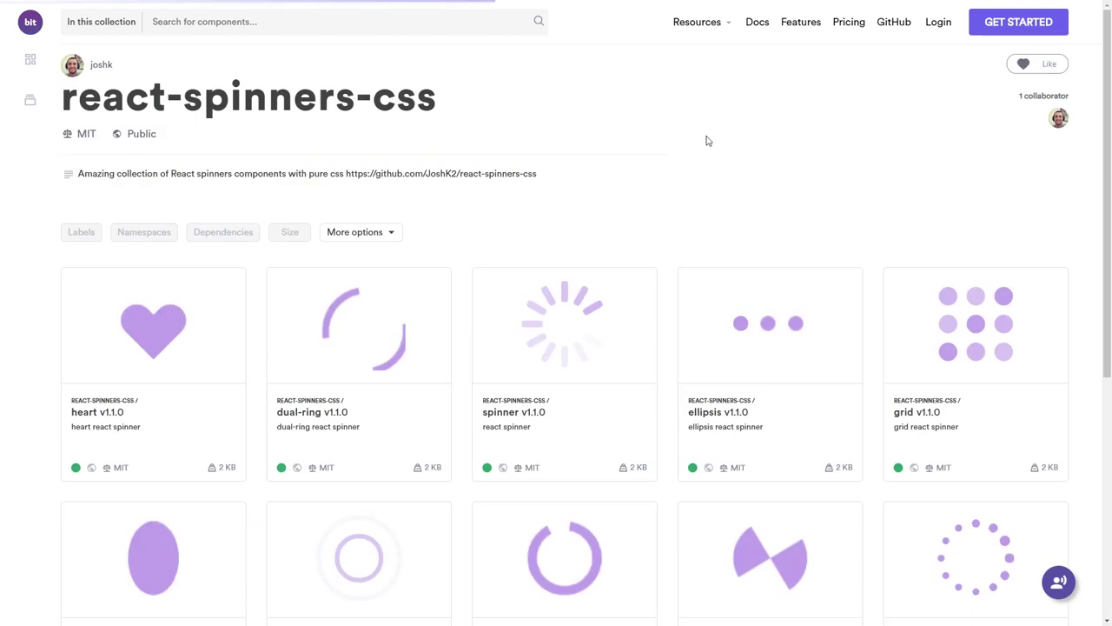
scroll(670, 178, down, 3)
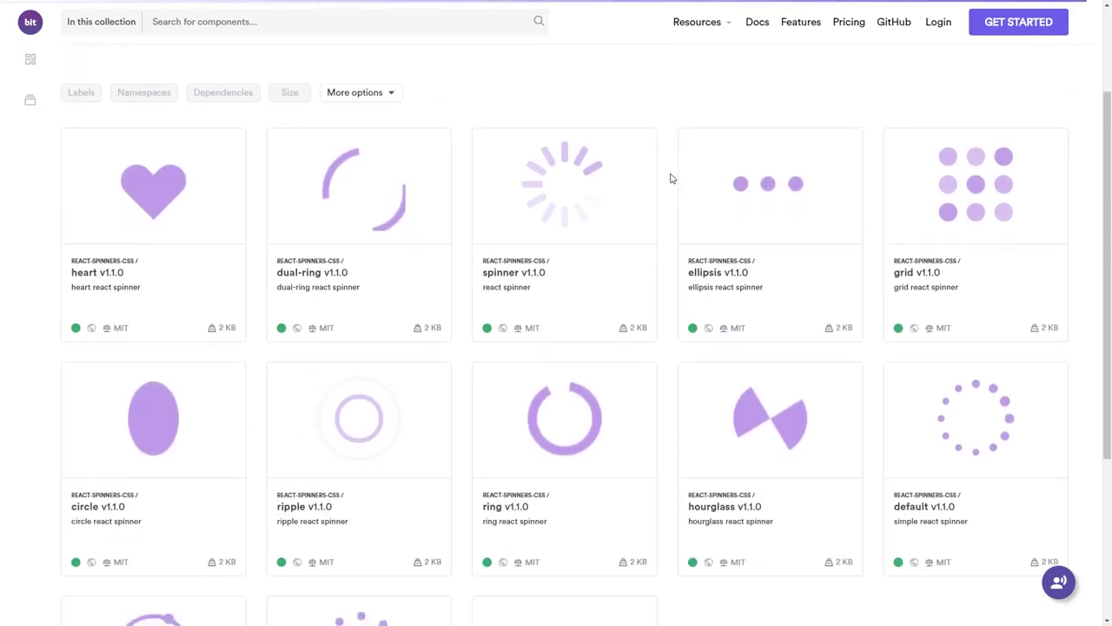
scroll(670, 178, up, 3)
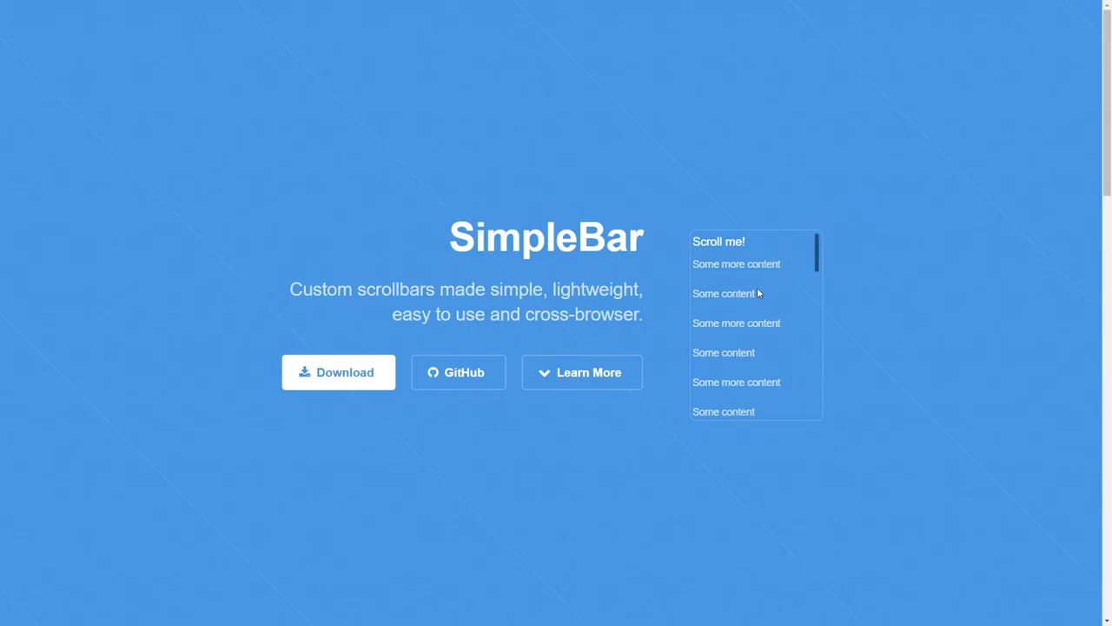
- Scroll the Scroll me! demo box and briefly highlight the 'lightweight, easy to use' tagline
scroll(757, 293, down, 1)
scroll(757, 293, down, 2)
scroll(757, 293, up, 2)
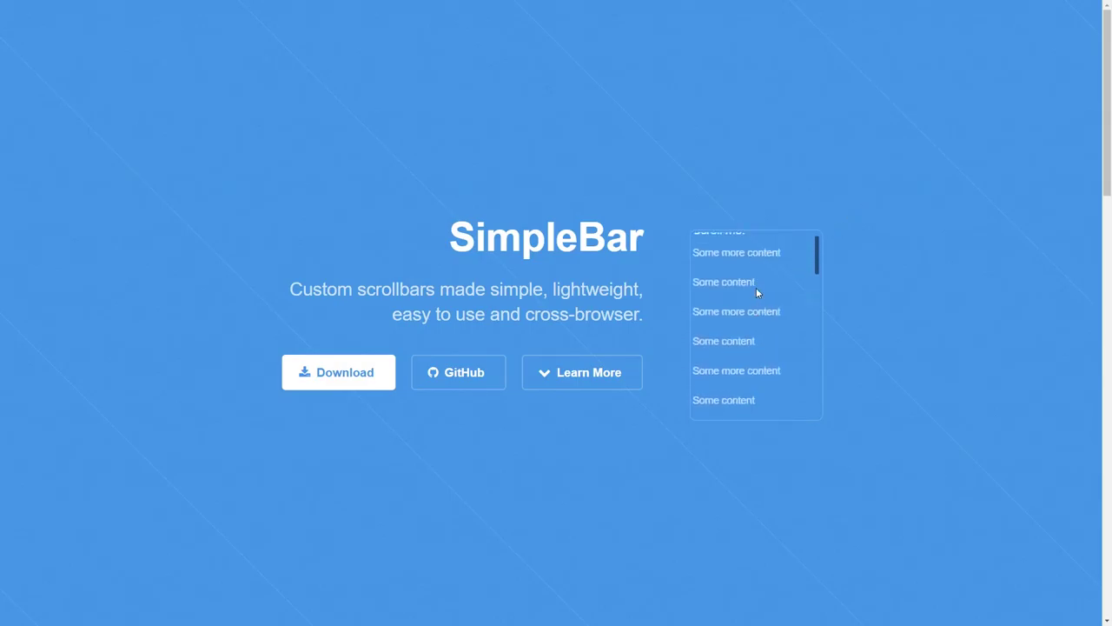
scroll(757, 293, up, 1)
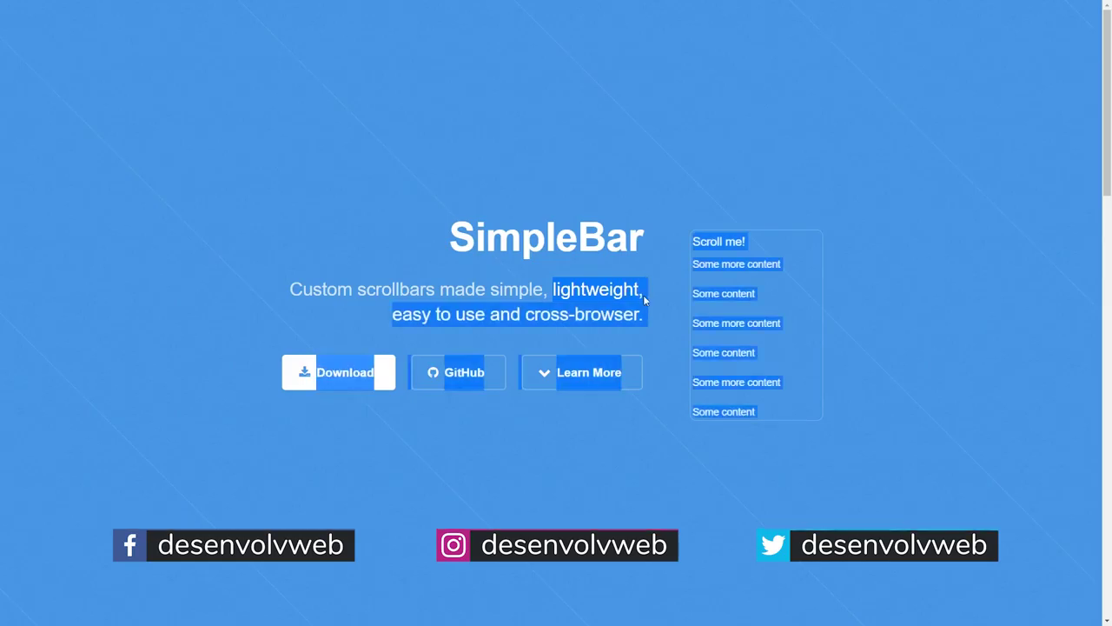
mouse_move(551, 293)
mouse_down()
mouse_move(484, 318)
mouse_move(728, 305)
mouse_up()
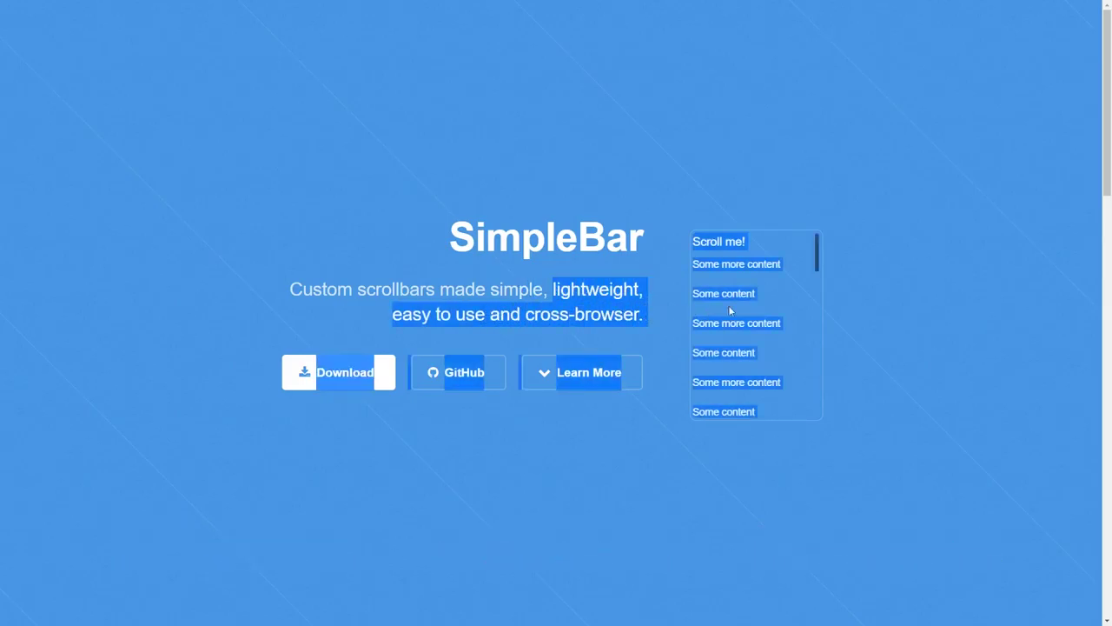
click(921, 278)
- Scroll down to the download options and go to the SimpleBar demo page
scroll(873, 328, down, 4)
scroll(872, 328, down, 2)
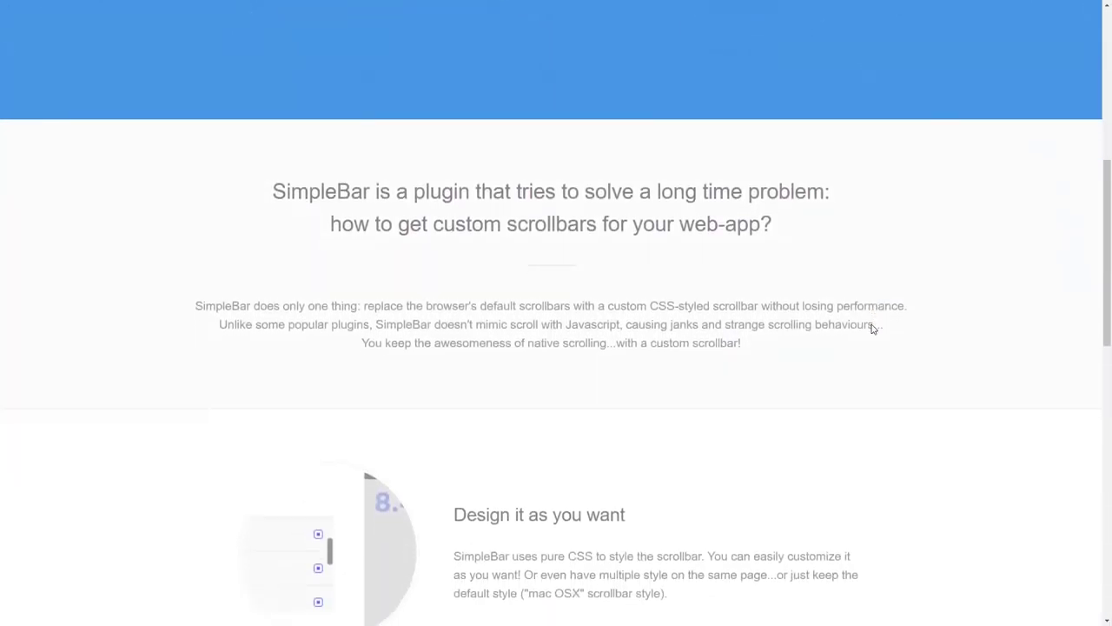
scroll(872, 328, down, 1)
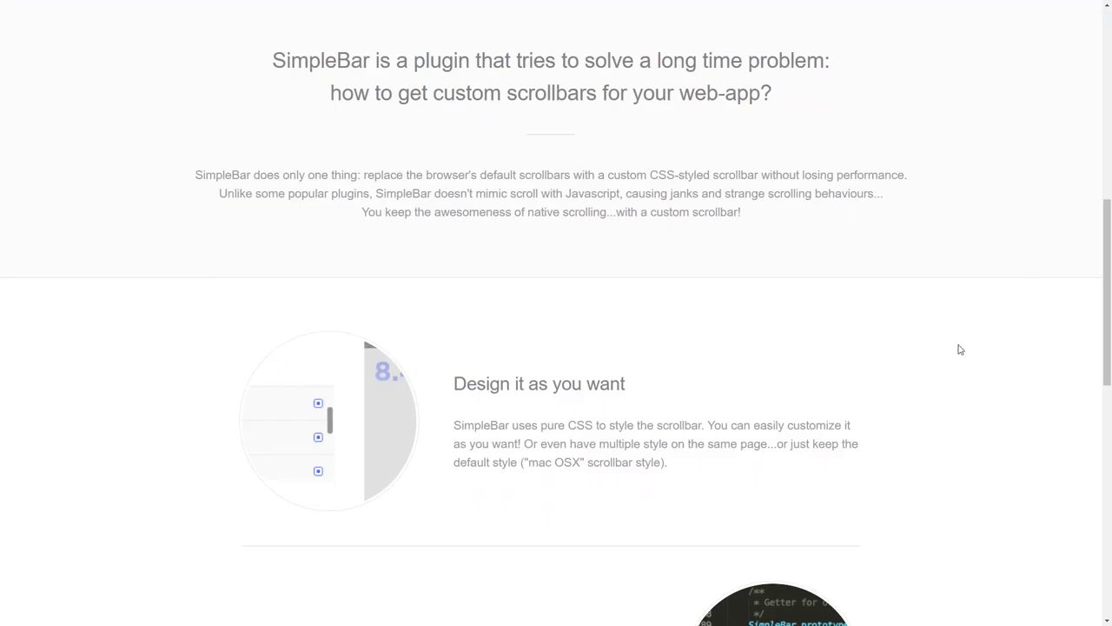
scroll(935, 328, down, 5)
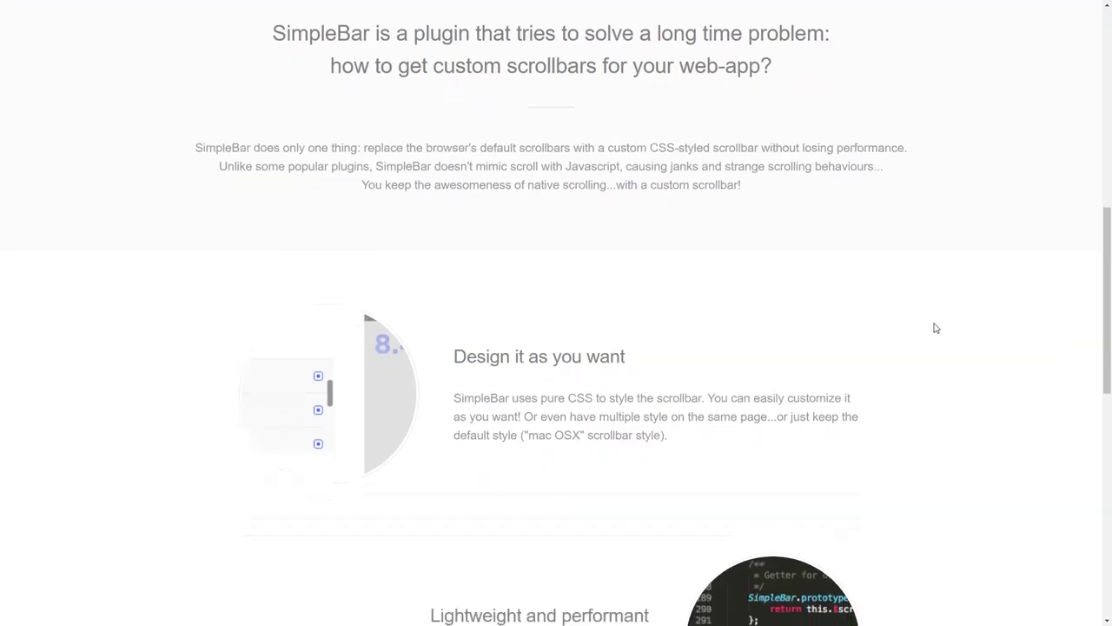
scroll(936, 328, down, 3)
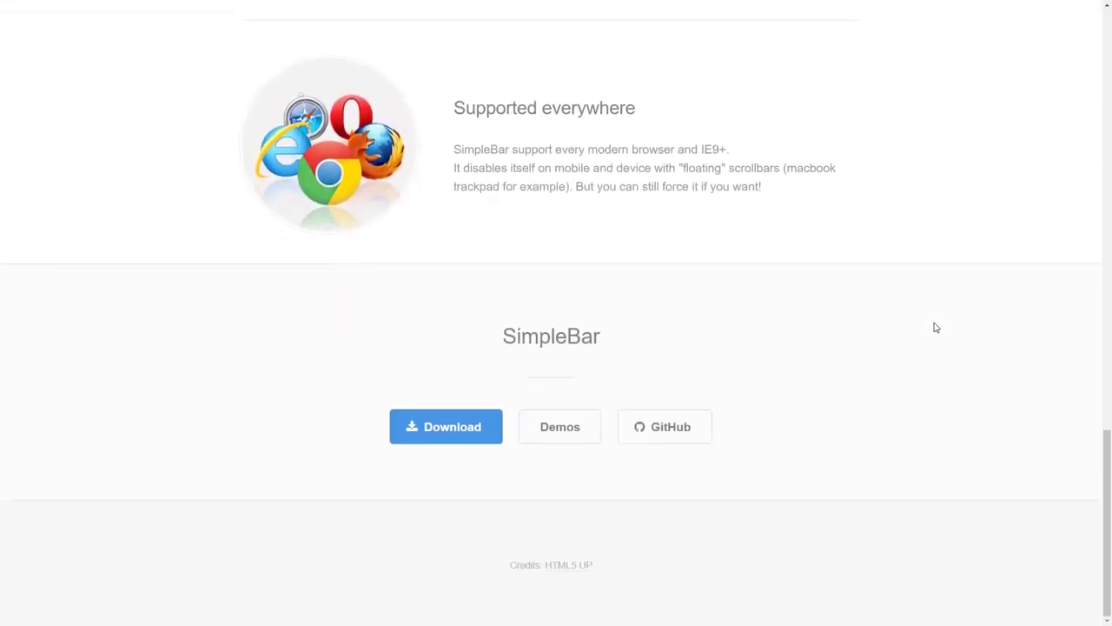
click(581, 426)
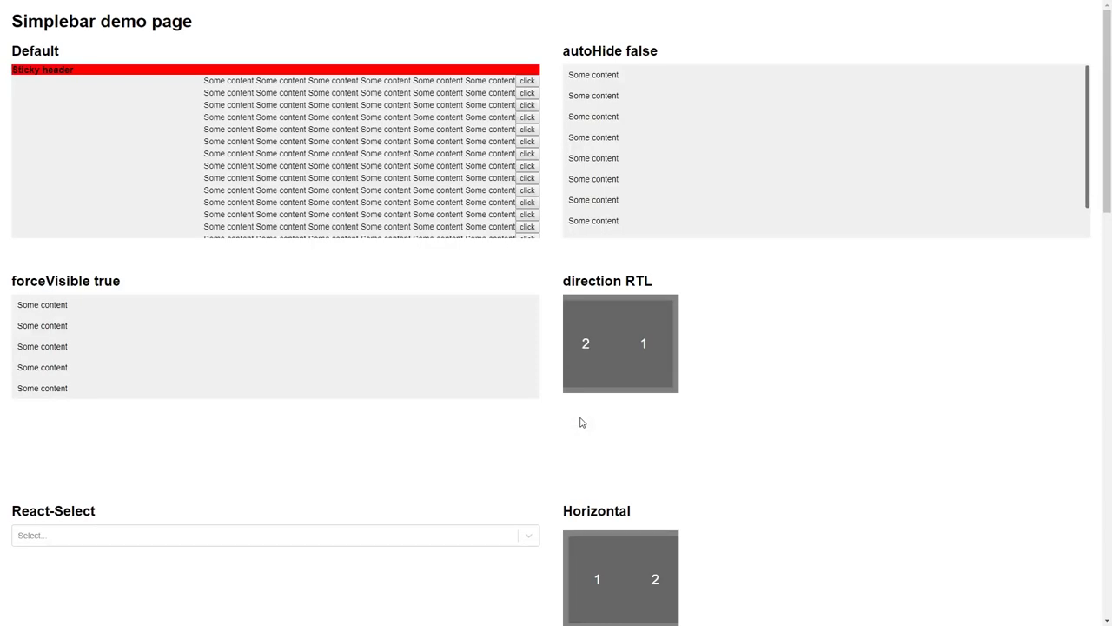
- Scroll through the Default, autoHide false and Both axis + padding demos by dragging their scrollbars
scroll(454, 165, down, 5)
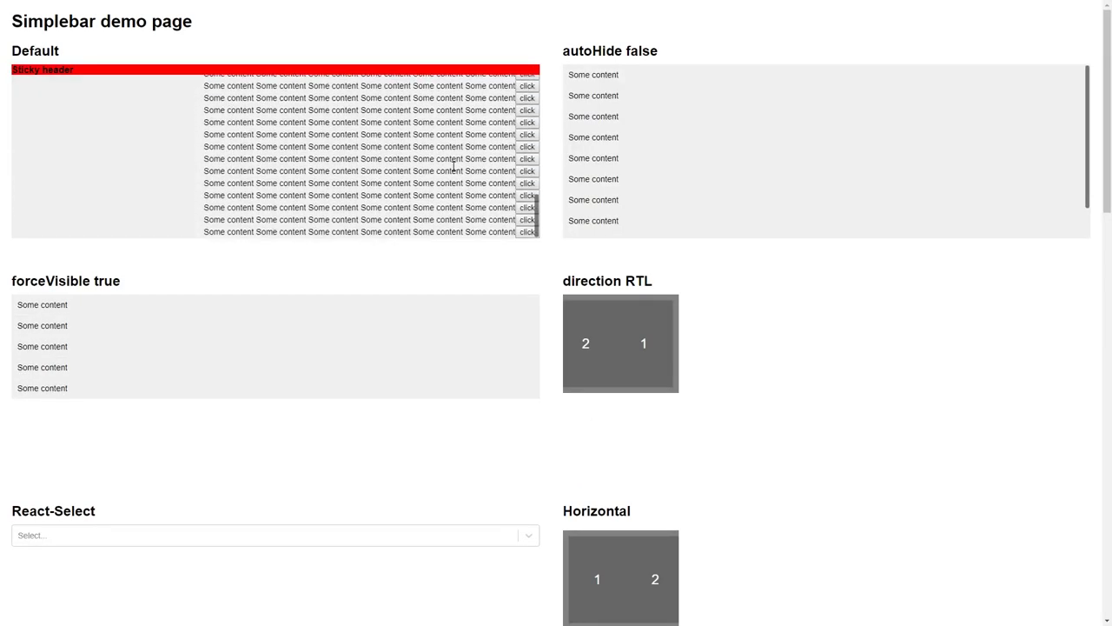
scroll(454, 165, up, 5)
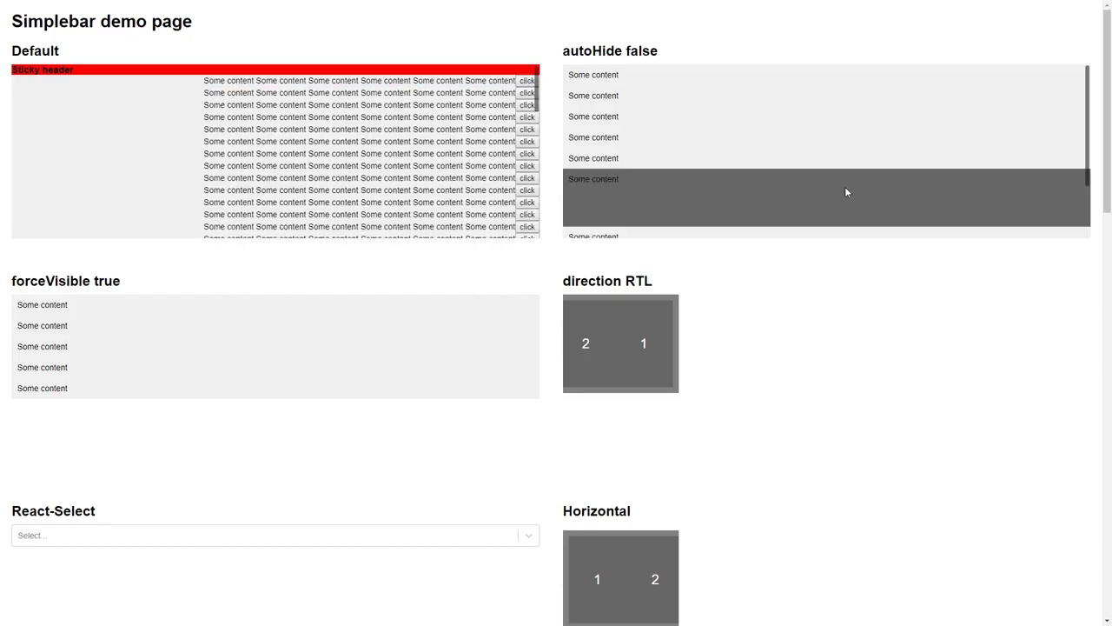
scroll(808, 189, down, 2)
scroll(880, 317, down, 5)
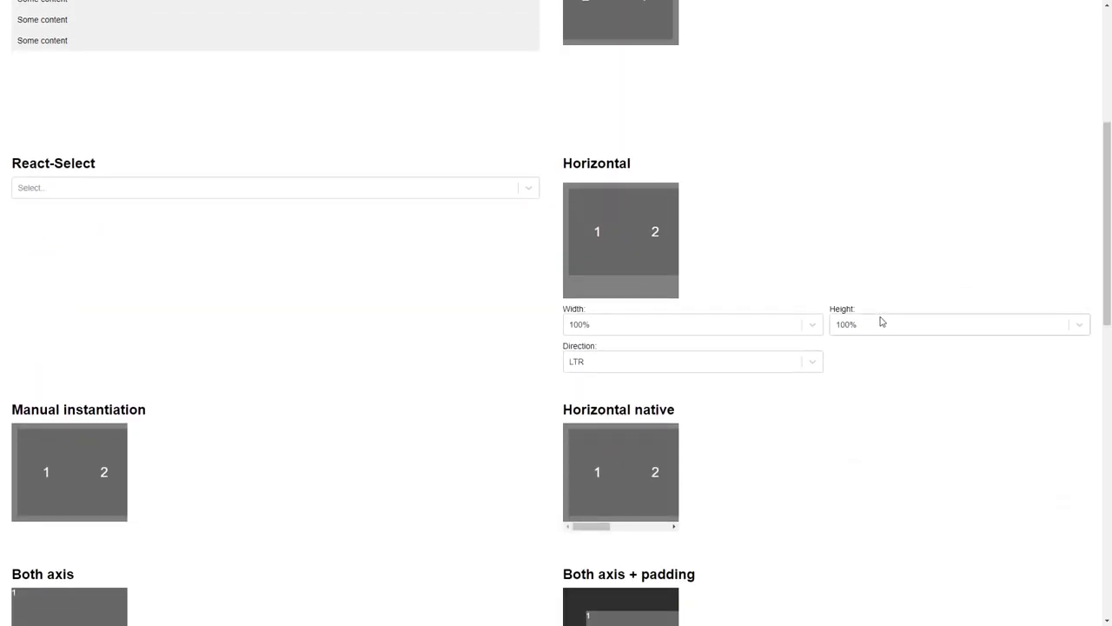
mouse_move(582, 301)
mouse_down()
mouse_move(626, 301)
mouse_move(571, 300)
mouse_up()
scroll(808, 385, down, 3)
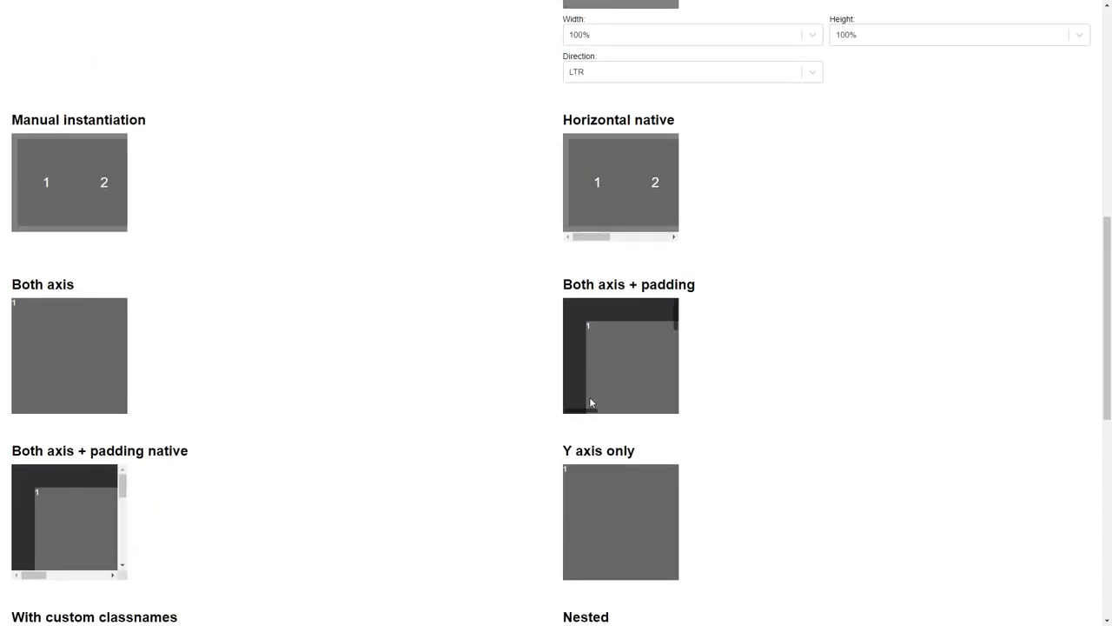
drag(587, 415, 617, 408)
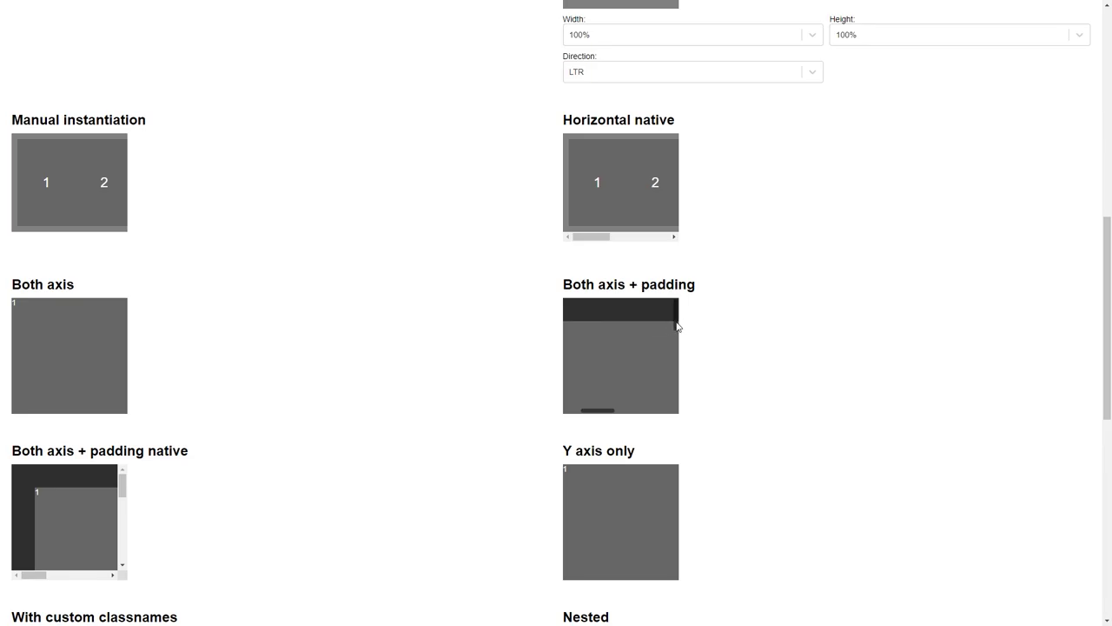
drag(677, 325, 669, 302)
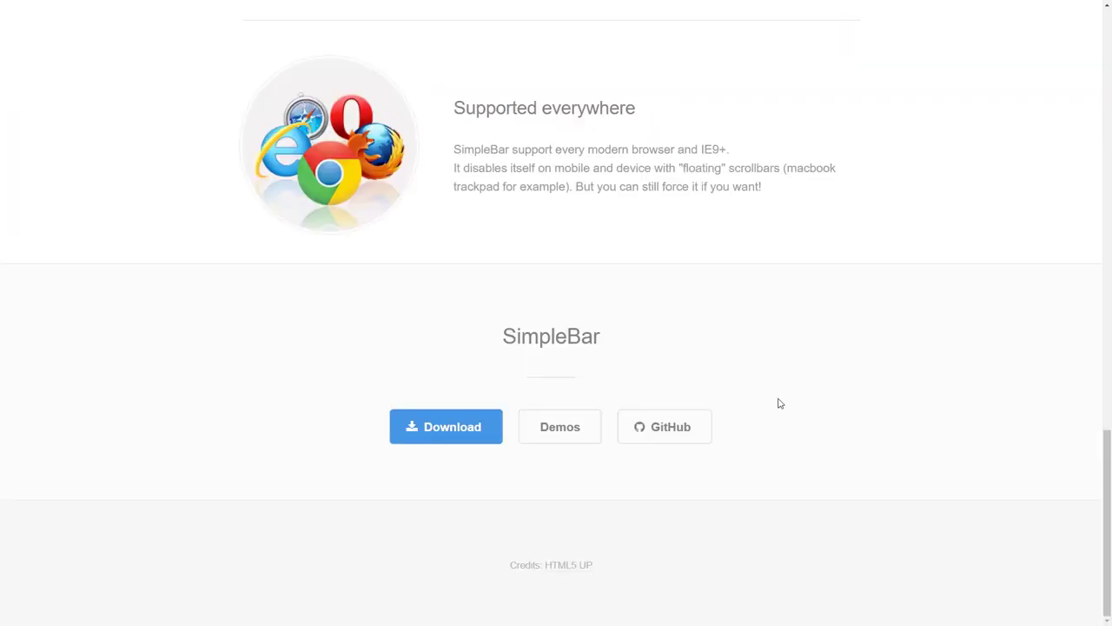
click(702, 434)
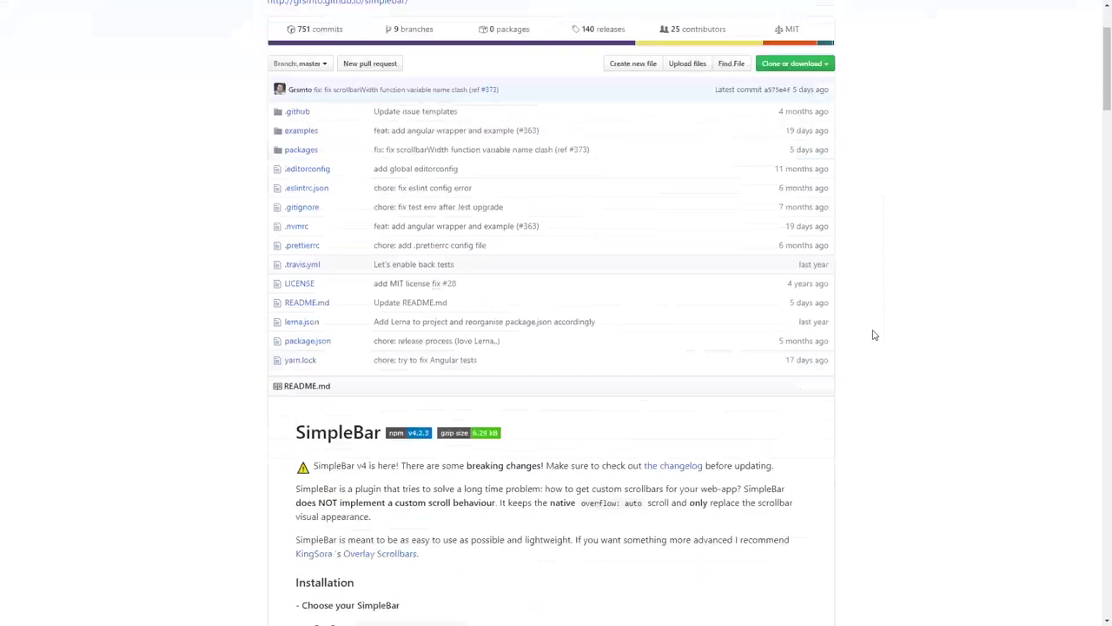
scroll(869, 330, down, 4)
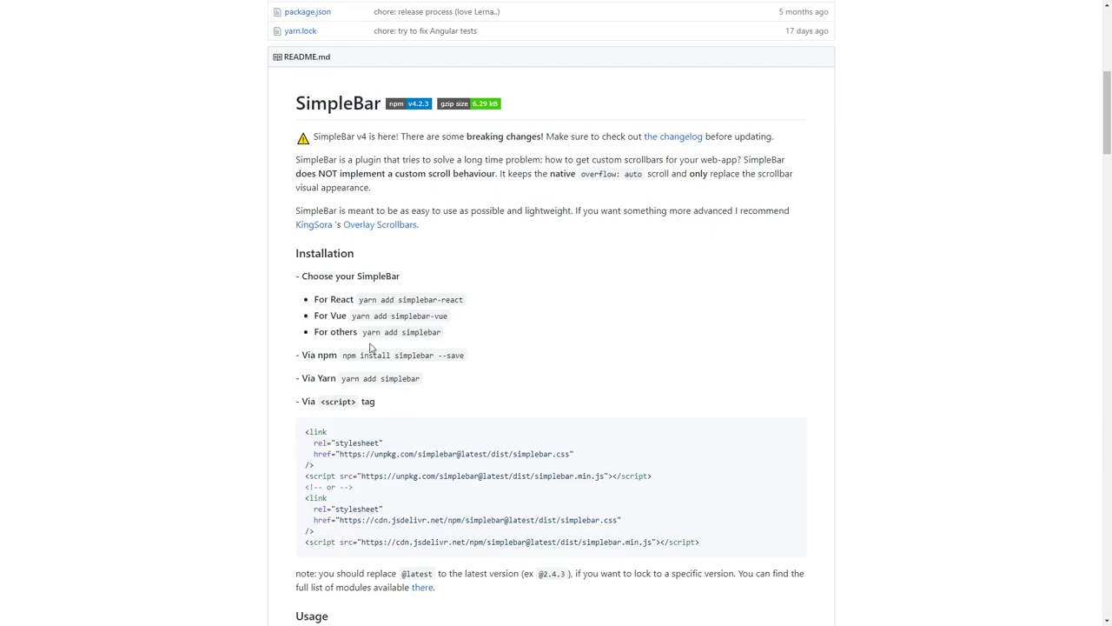
drag(315, 333, 430, 334)
click(933, 337)
scroll(807, 218, down, 3)
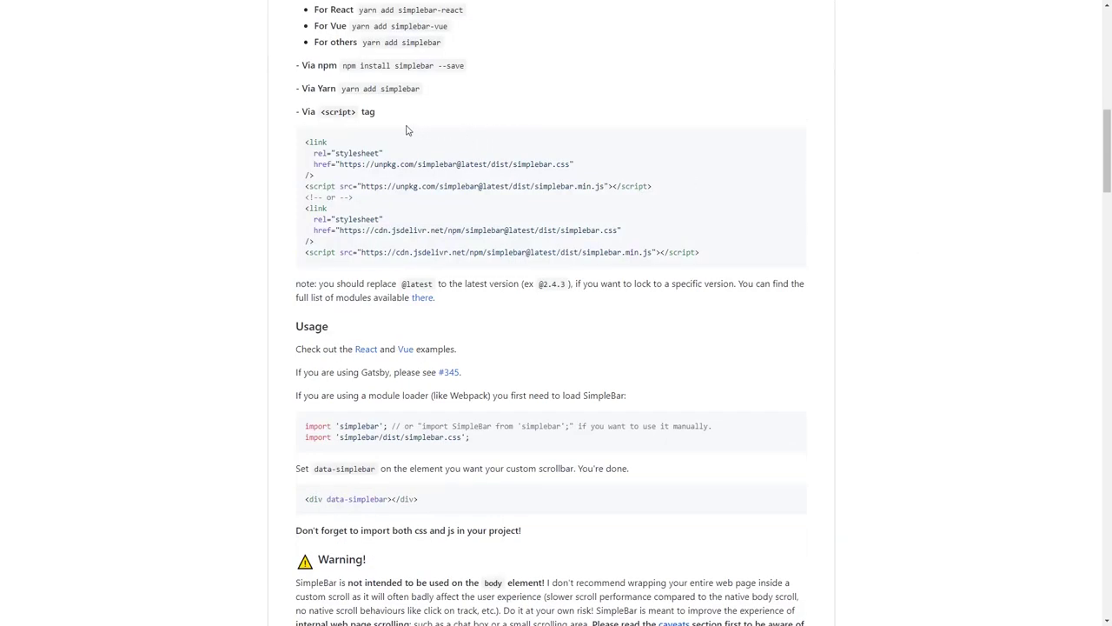
drag(303, 145, 721, 258)
click(896, 286)
scroll(903, 296, down, 3)
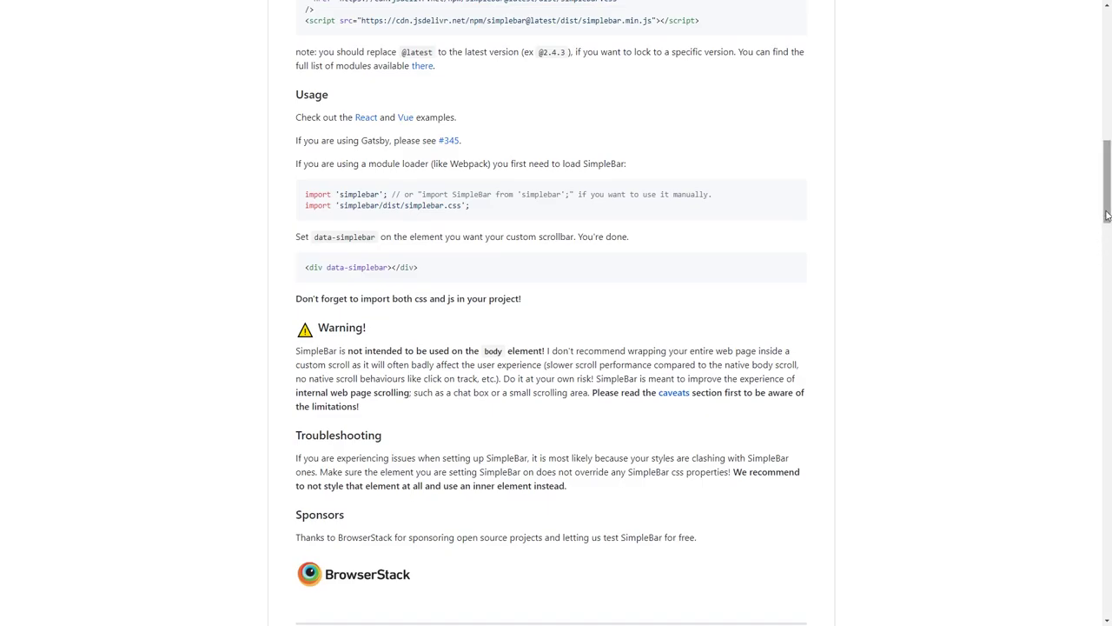
drag(1107, 218, 1107, 273)
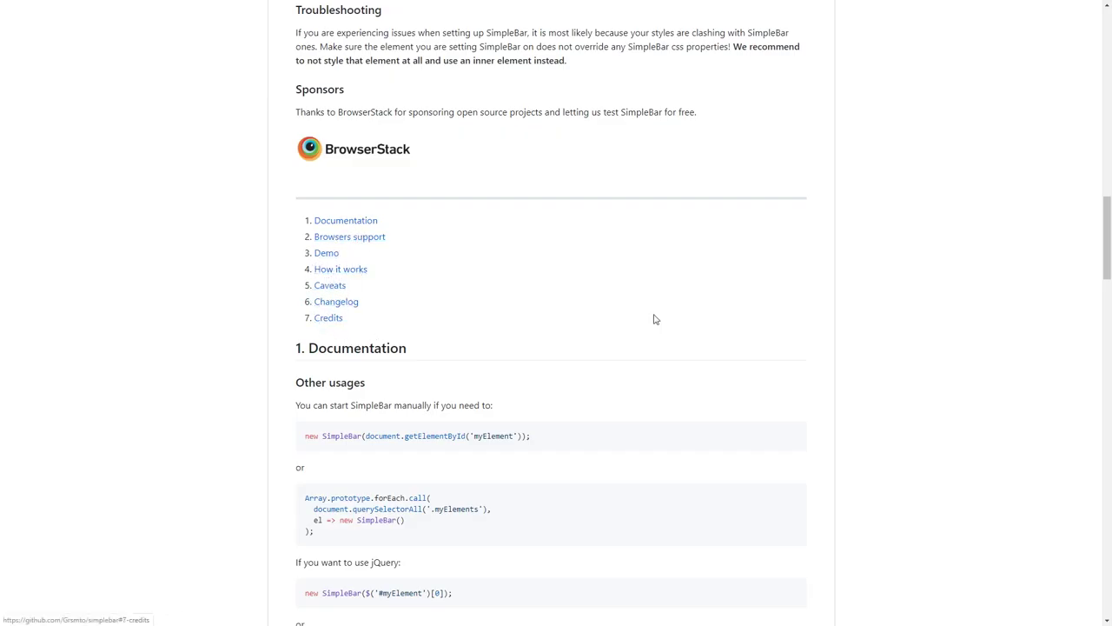
drag(1107, 261, 1107, 43)
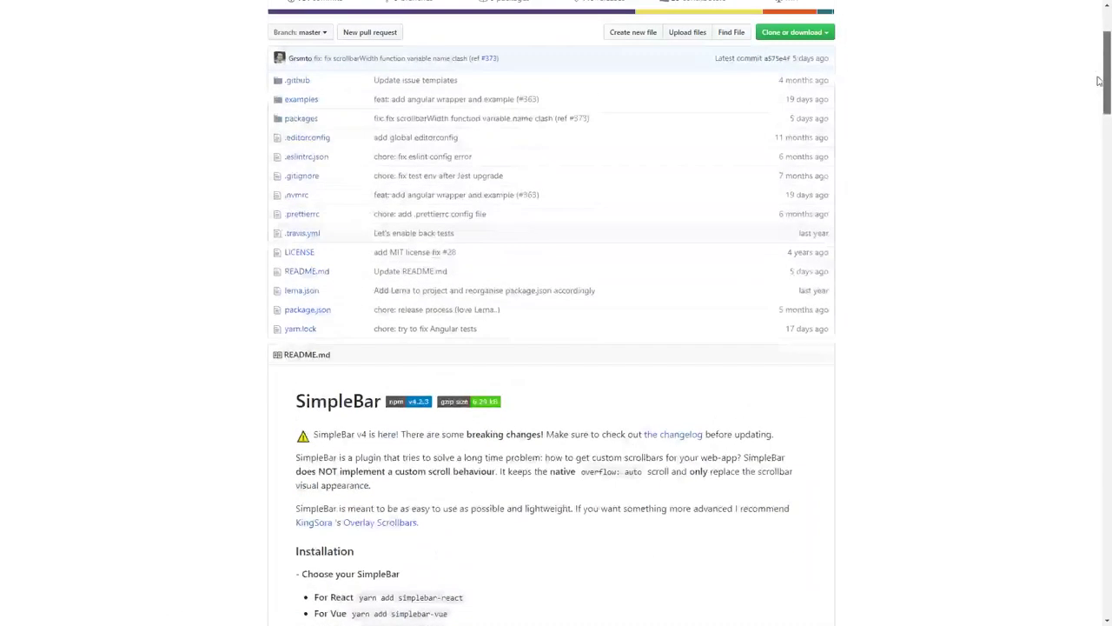
key(alt+Left)
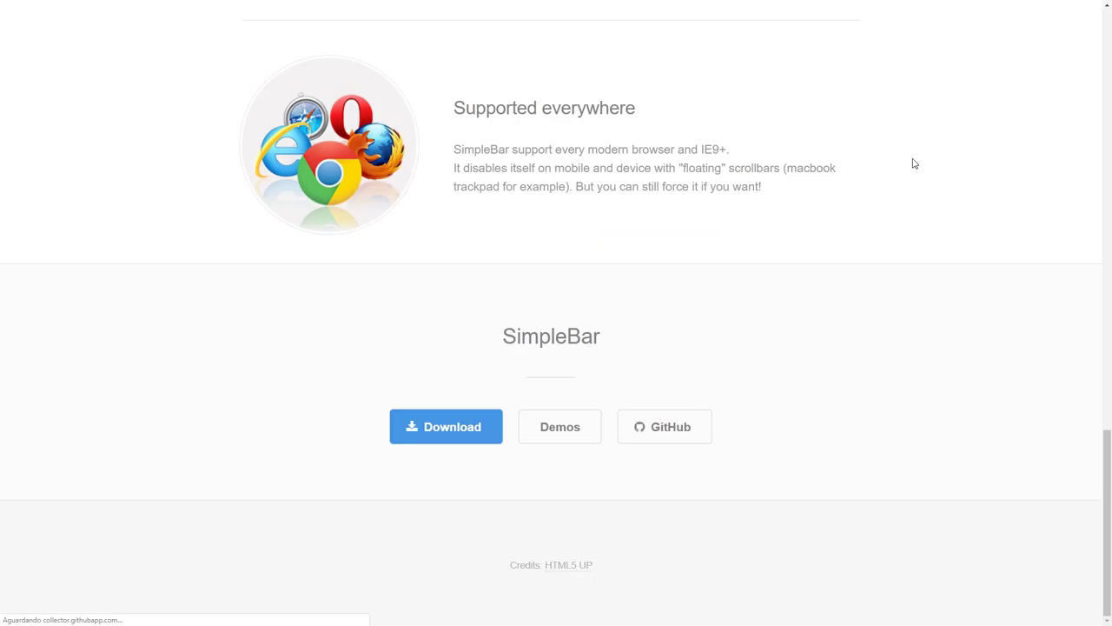
- Set the CopyPalette base colour to teal 3D7C8B and raise the contrast slightly
key(Home)
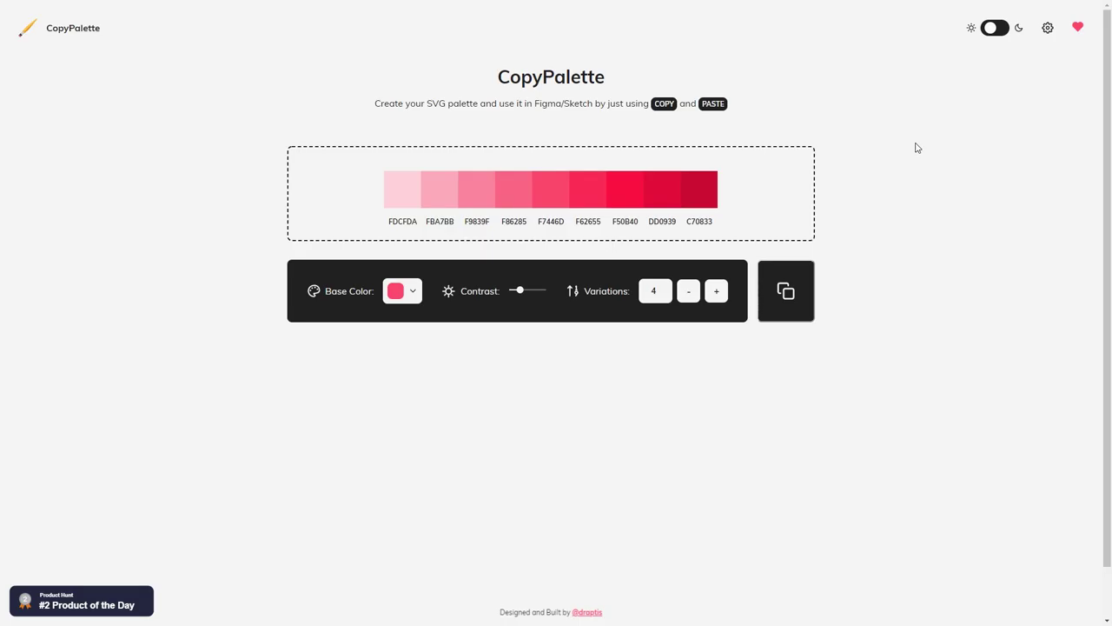
click(415, 294)
drag(524, 323, 501, 322)
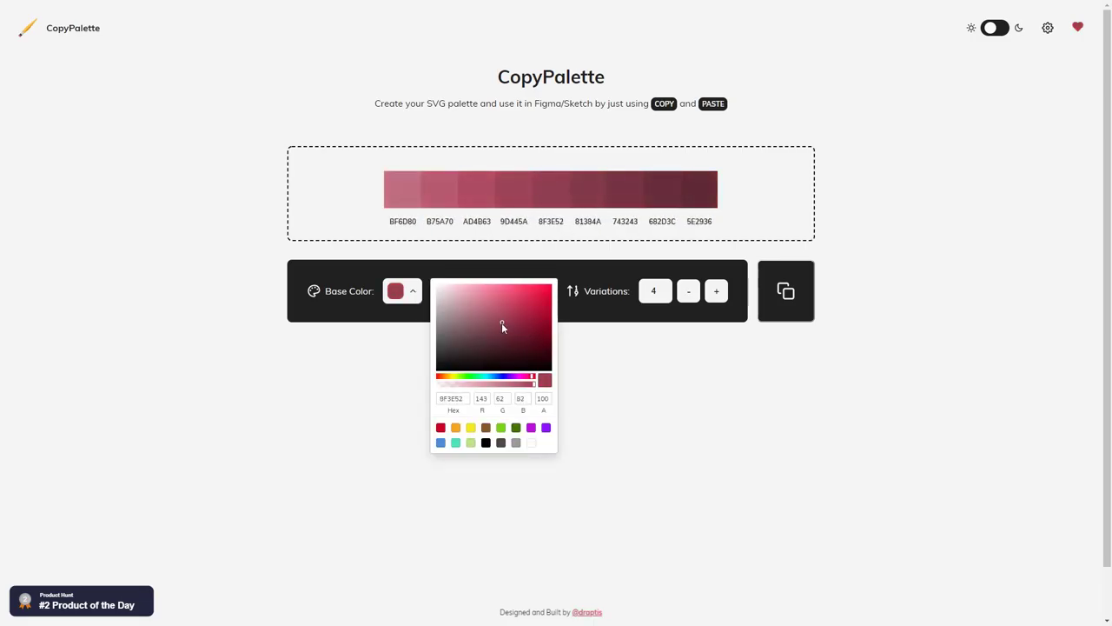
drag(530, 379, 489, 378)
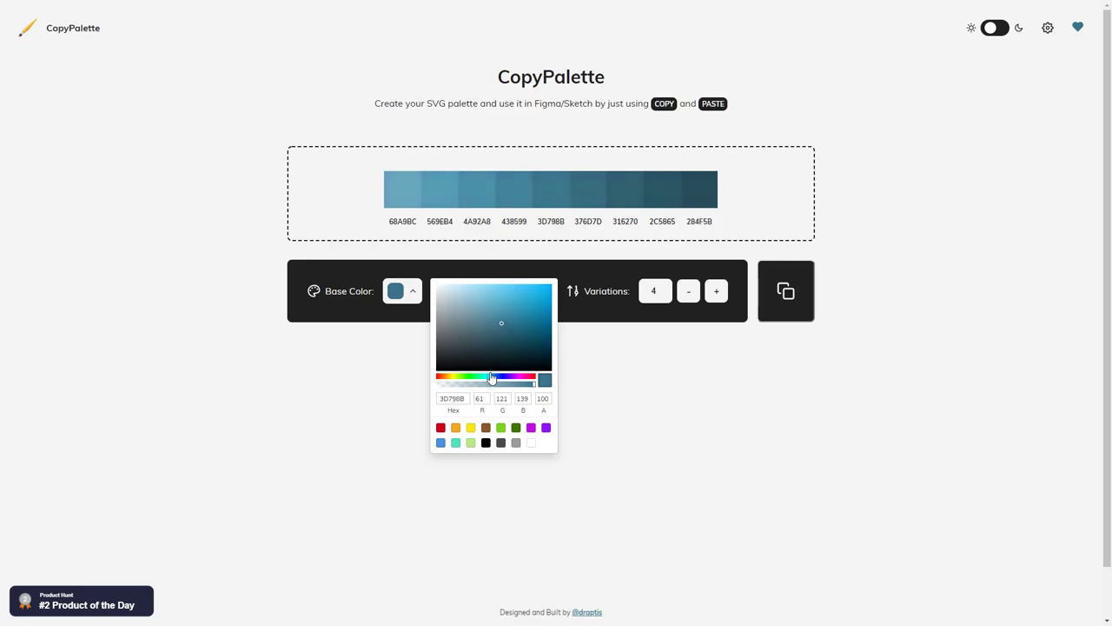
click(639, 383)
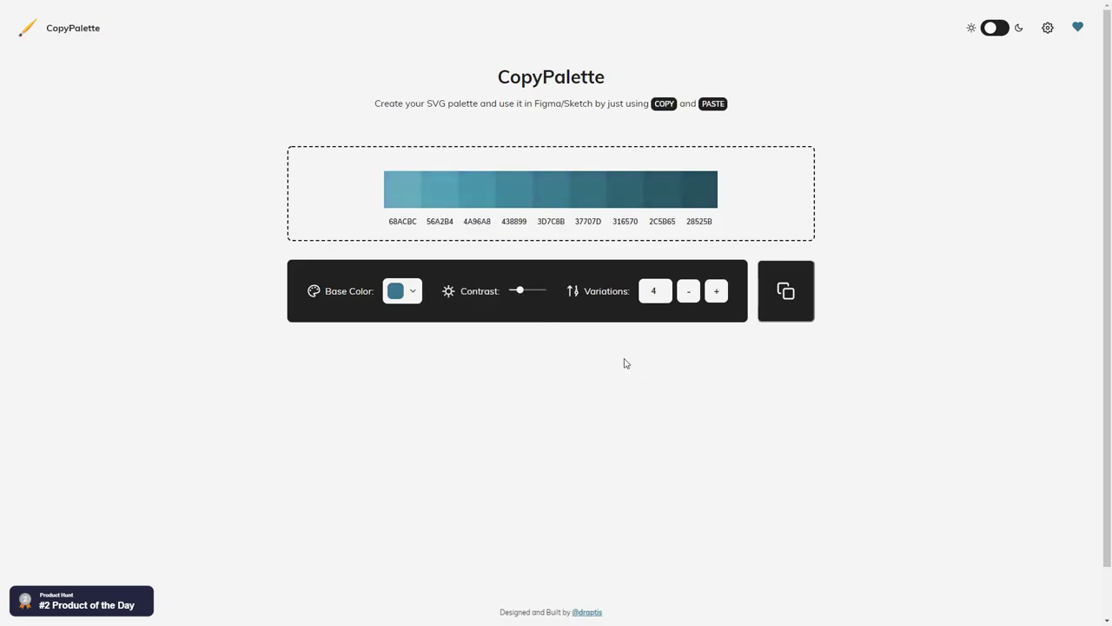
drag(520, 290, 531, 301)
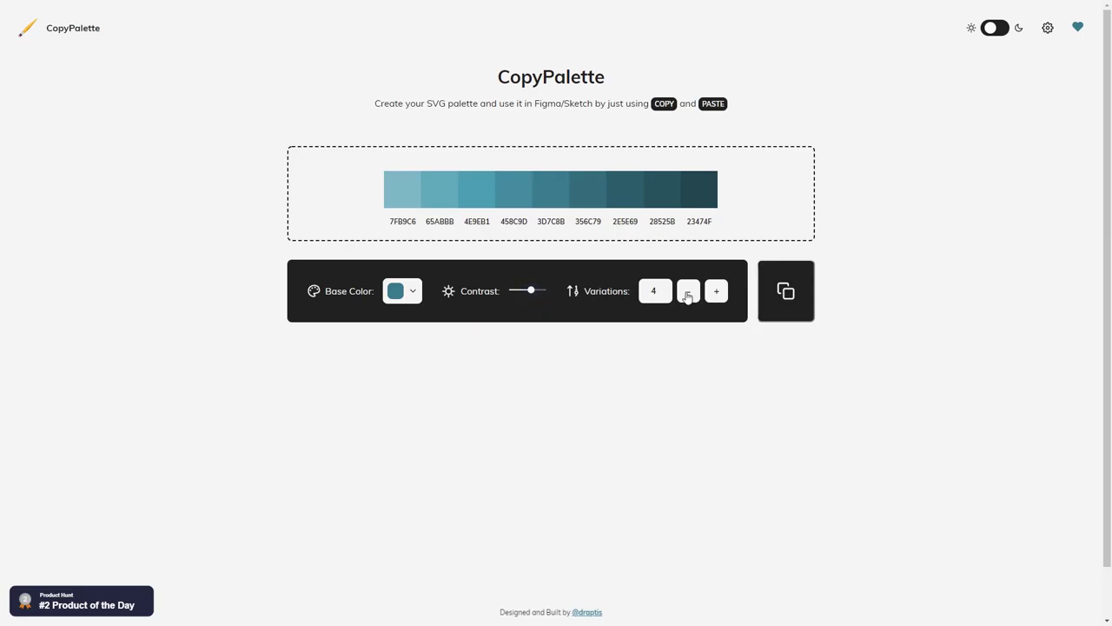
- Adjust the palette variations down to 3, giving seven teal swatches
click(687, 295)
click(695, 295)
click(718, 292)
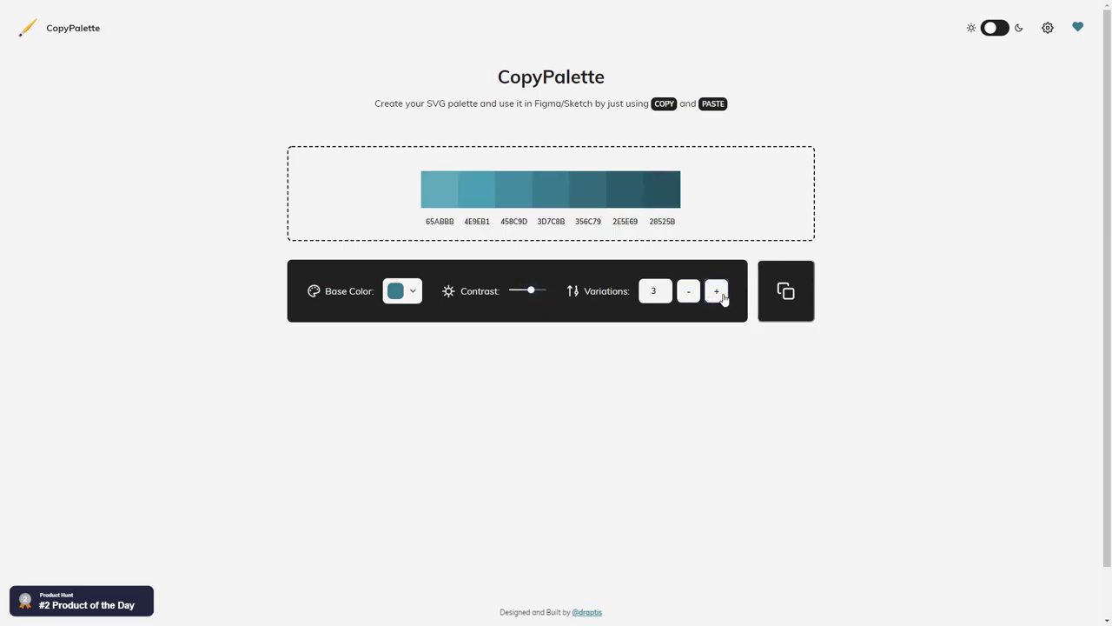
click(718, 292)
click(718, 292)
click(692, 293)
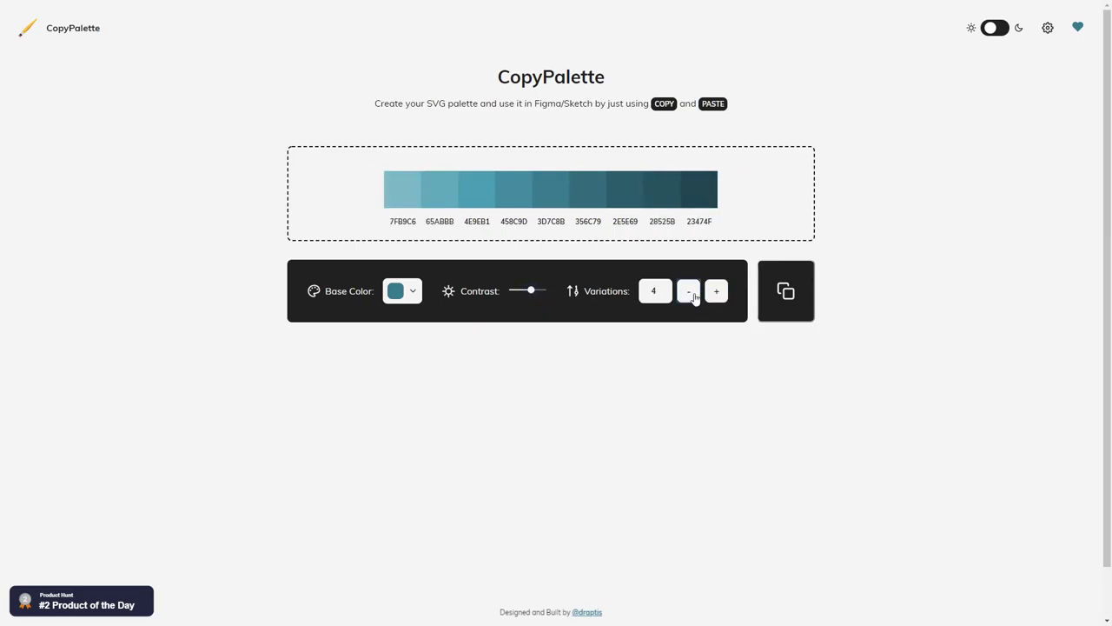
click(691, 294)
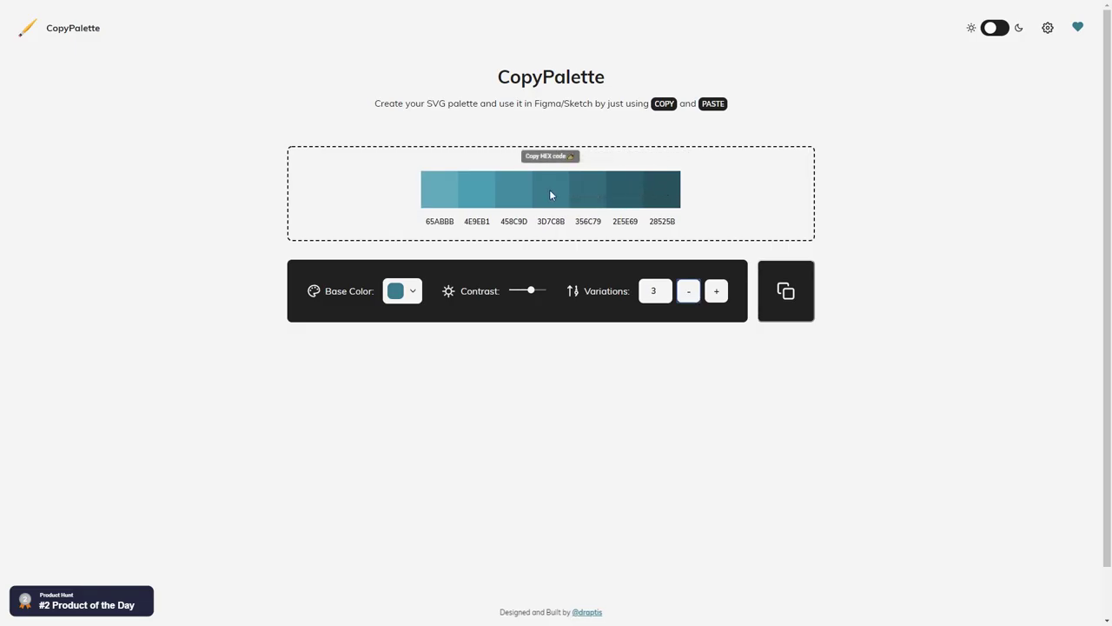
- Try the dark theme and the Toggle Palette swatch view, reverting both
click(998, 32)
click(998, 32)
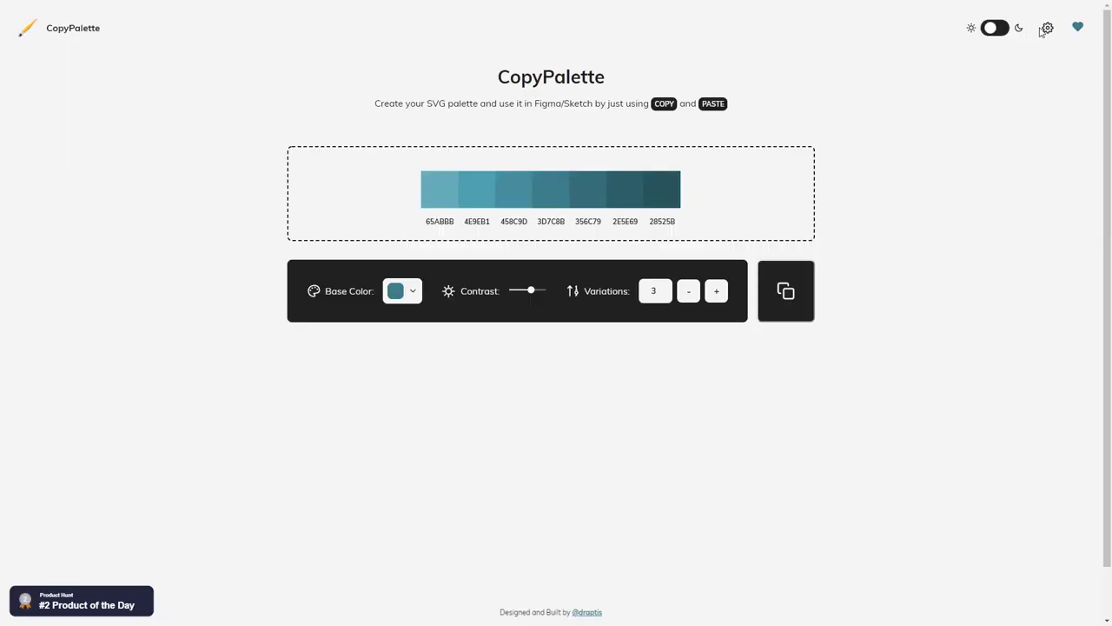
click(1050, 30)
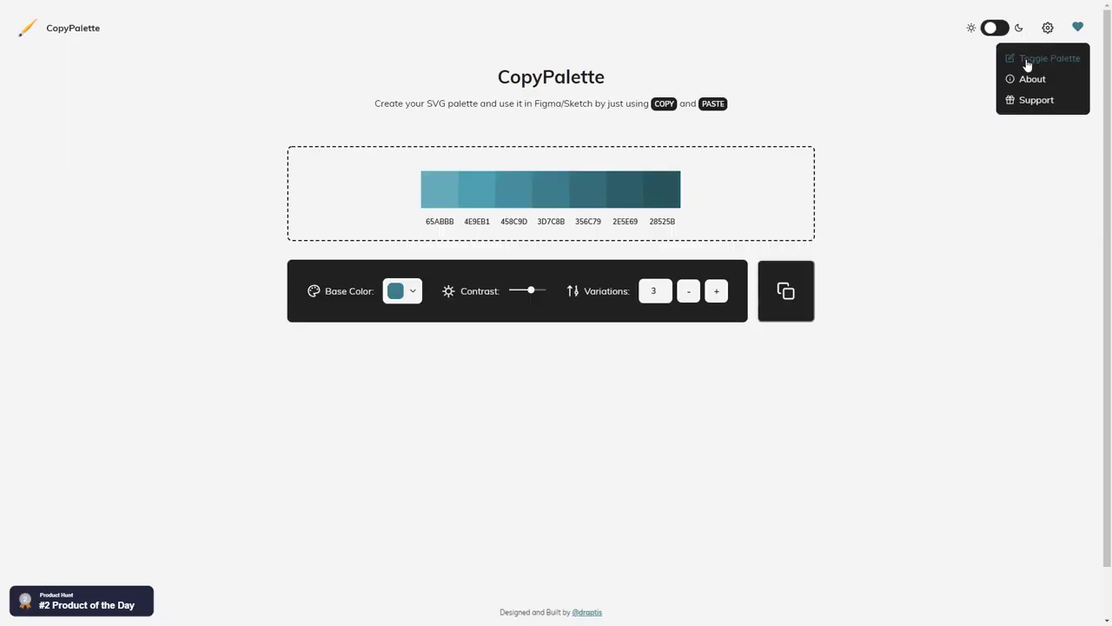
click(1027, 61)
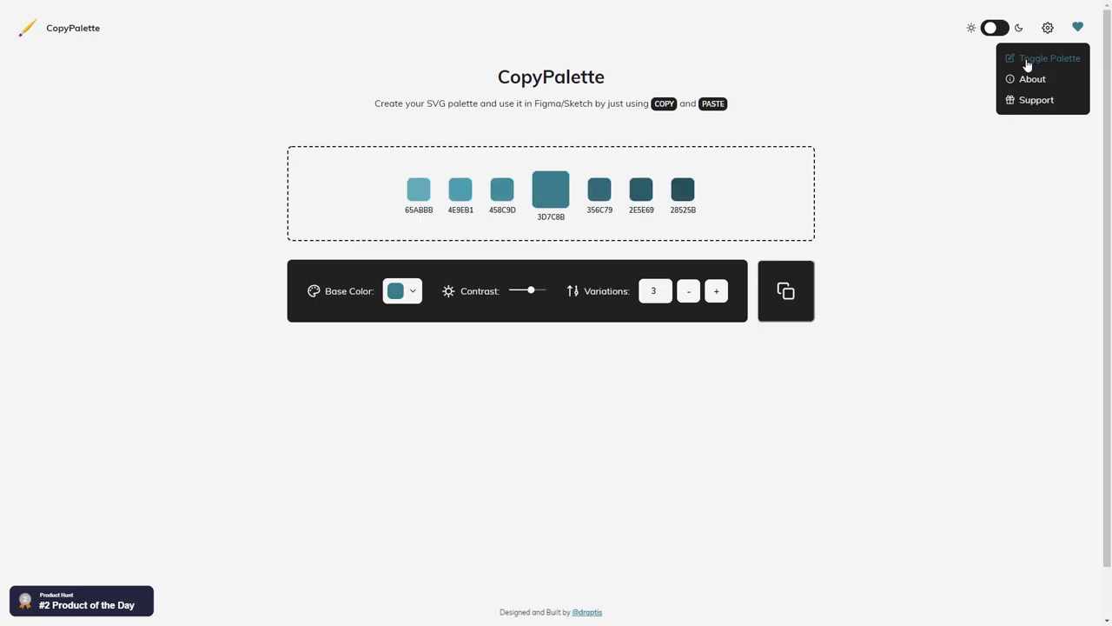
click(1027, 62)
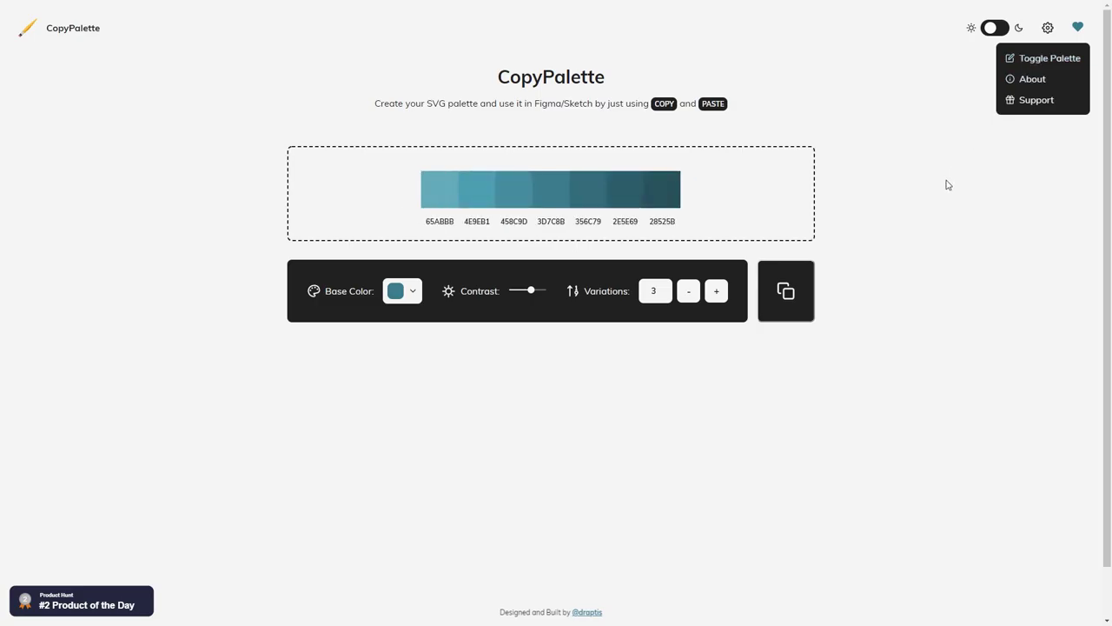
click(1050, 33)
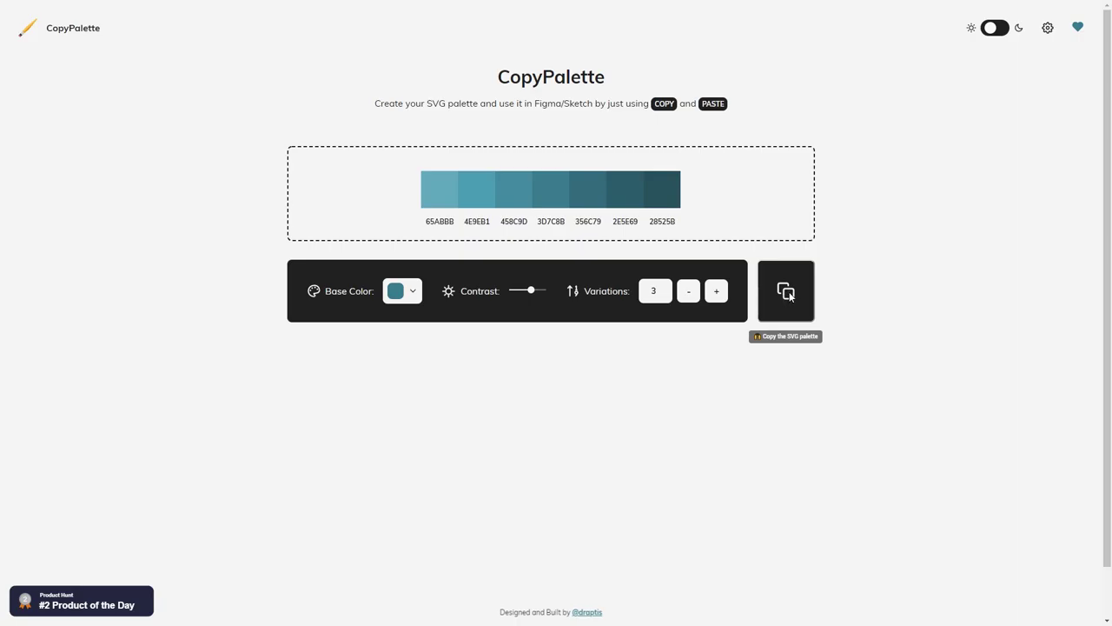
- Copy the 65ABBB-to-28525B teal palette as SVG, then highlight and clear 'Figma/Sketch'
click(791, 298)
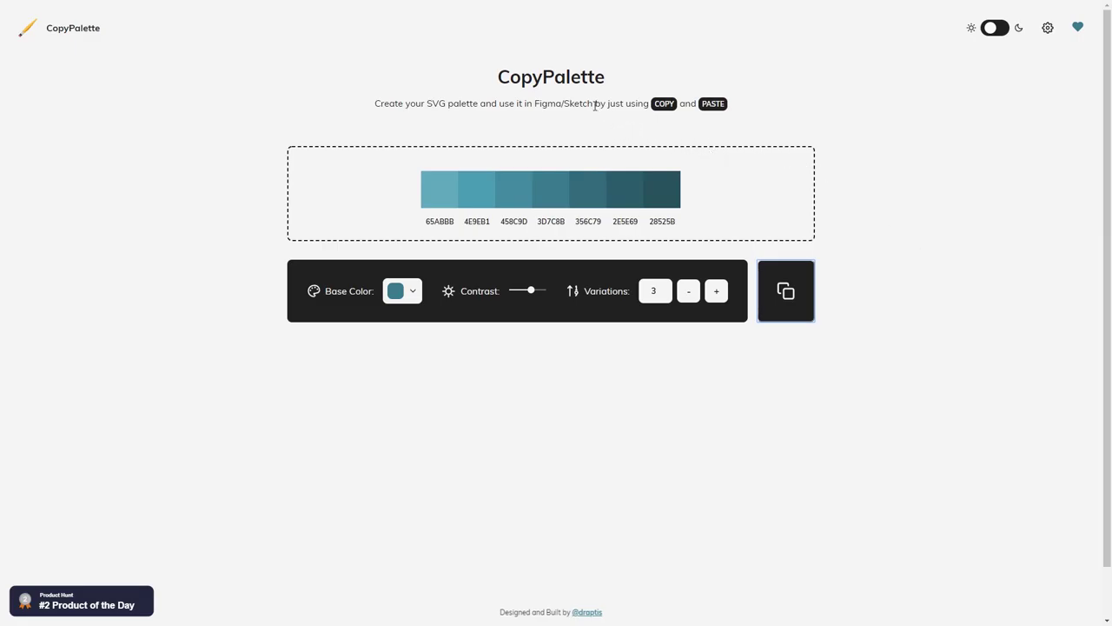
drag(593, 103, 534, 103)
click(875, 131)
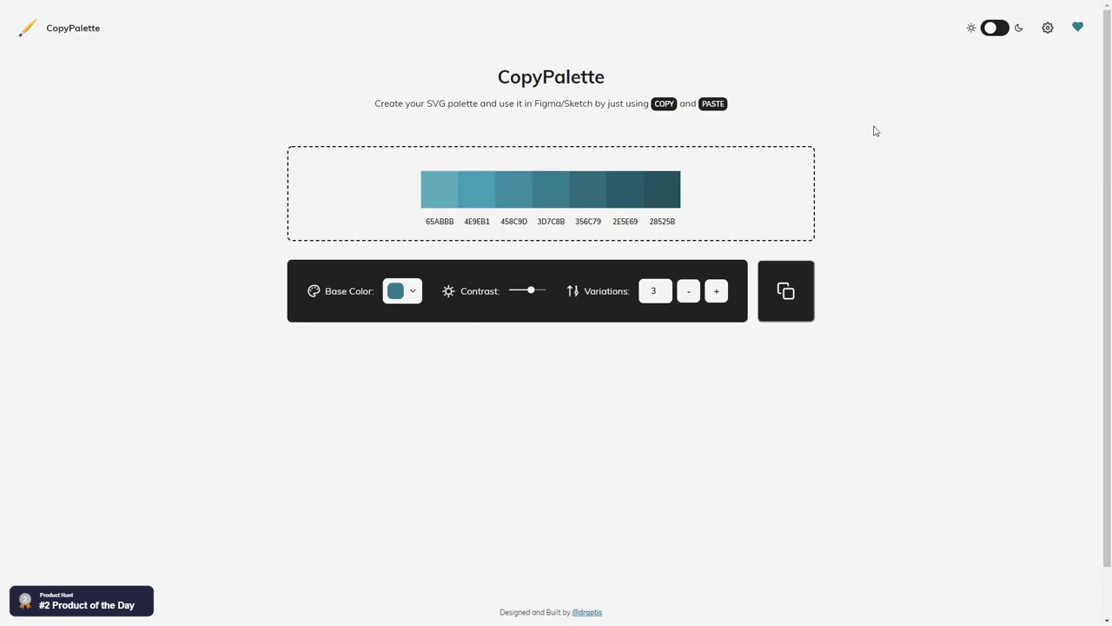